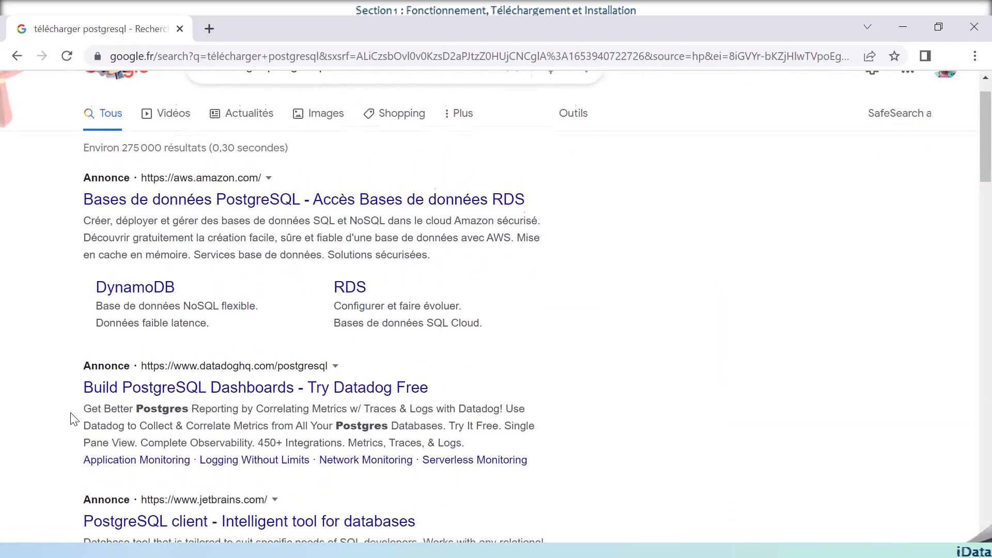
# Open the EDB installer download page for Windows from the official PostgreSQL Downloads search result.
pyautogui.scroll(-6, 73, 419)
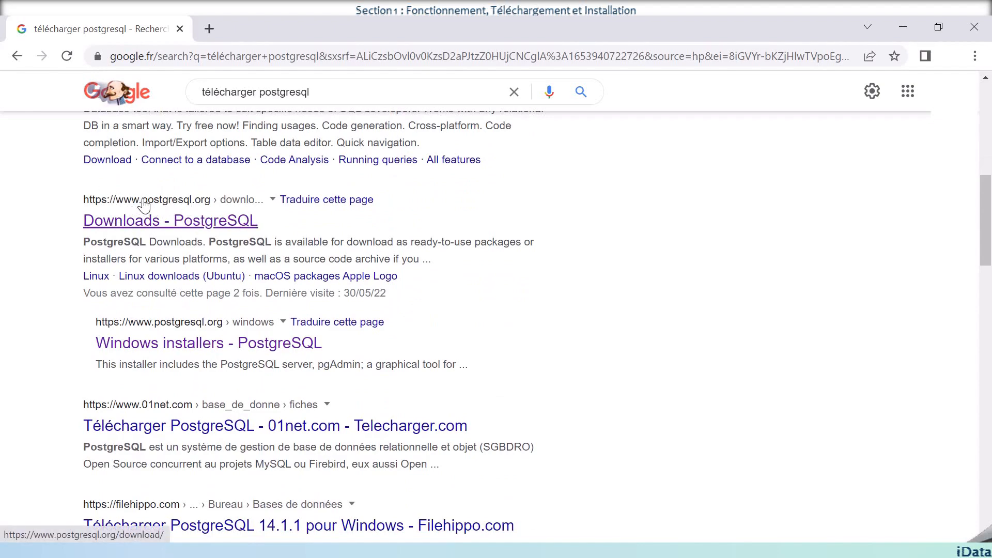
pyautogui.click(182, 227)
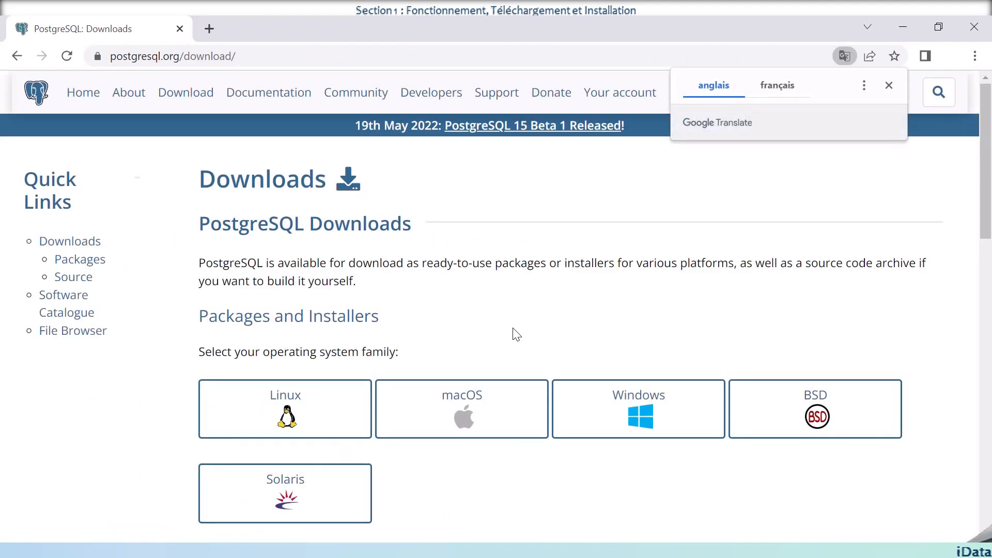
pyautogui.scroll(-1, 515, 334)
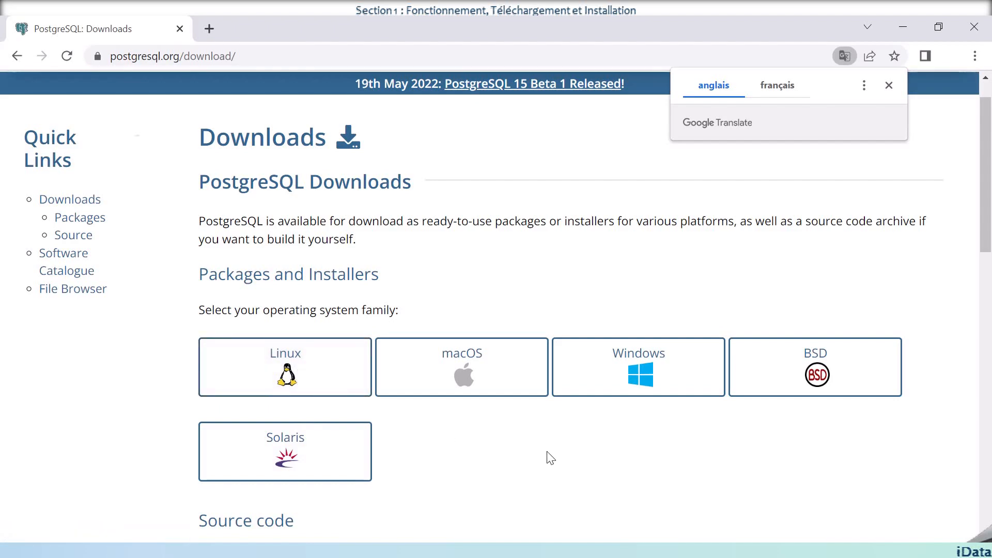
pyautogui.click(649, 365)
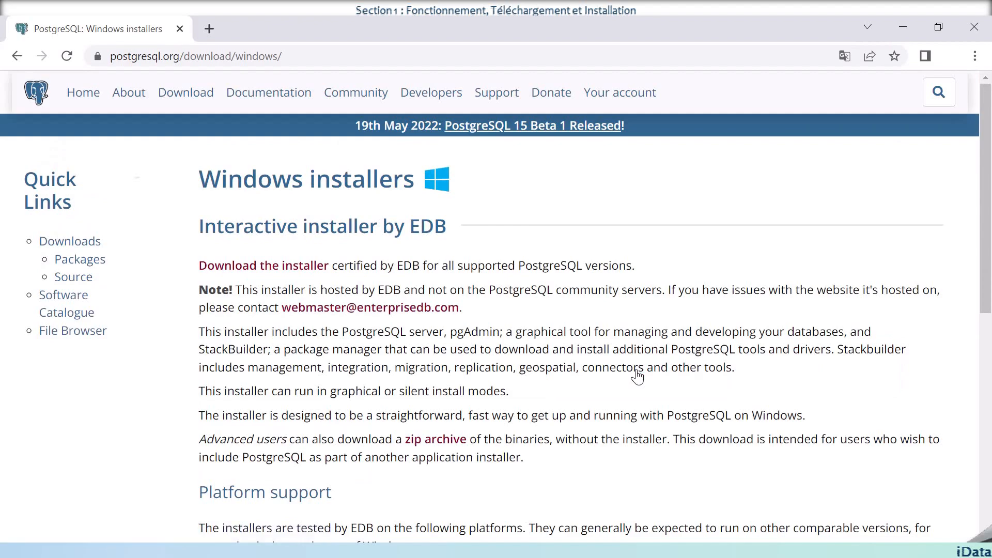
pyautogui.click(253, 271)
# Examine the table of PostgreSQL versions and the platforms each one supports.
pyautogui.scroll(-3, 480, 326)
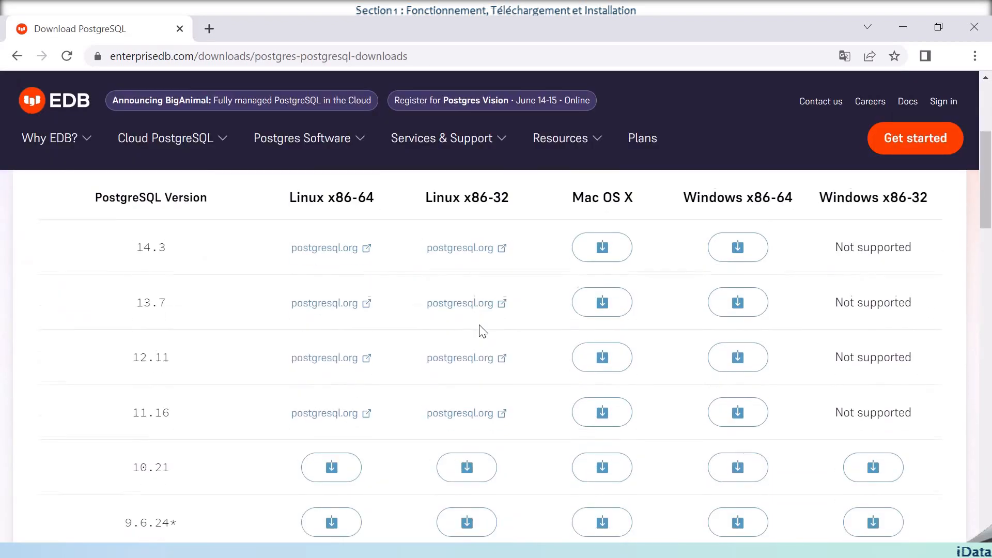
pyautogui.scroll(3, 481, 331)
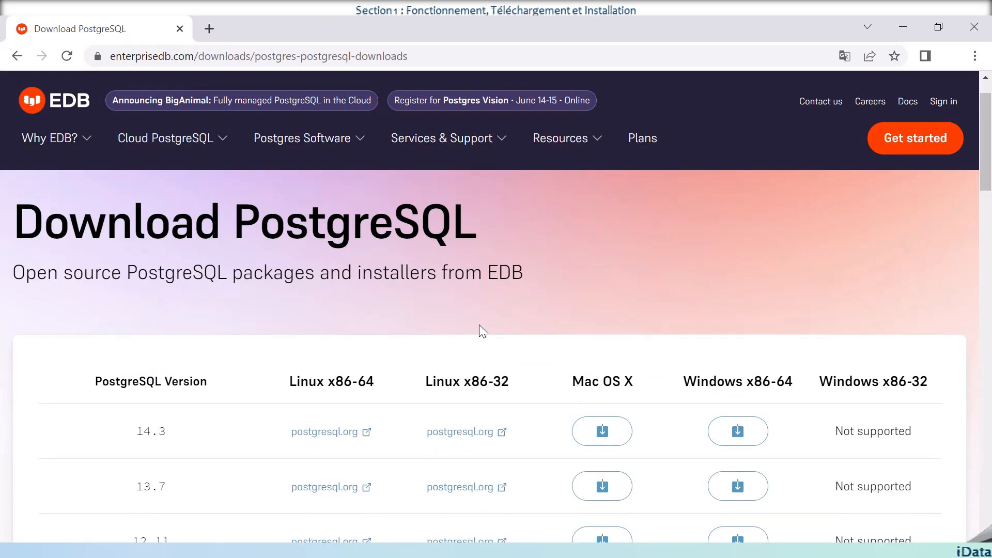
pyautogui.scroll(-1, 482, 331)
pyautogui.scroll(1, 483, 330)
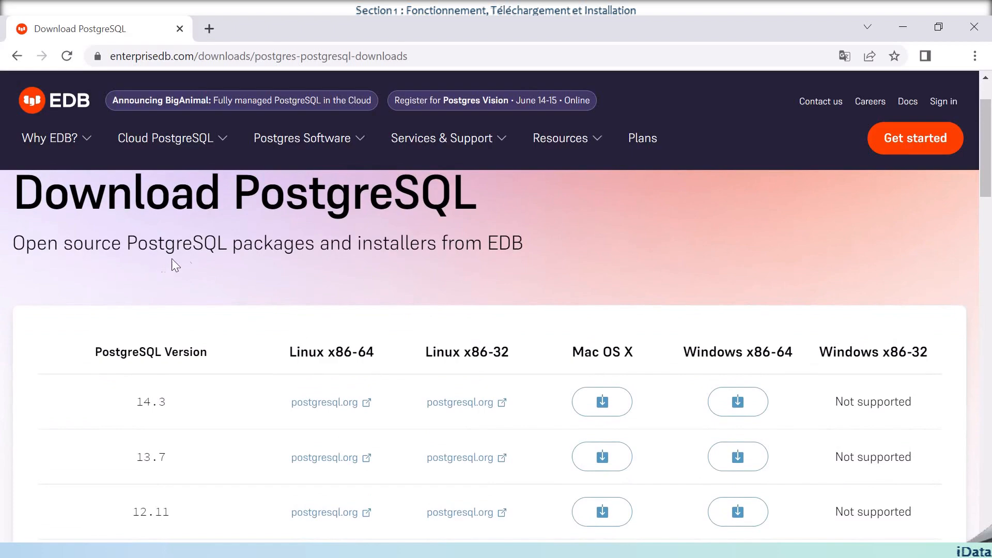
pyautogui.scroll(-3, 238, 267)
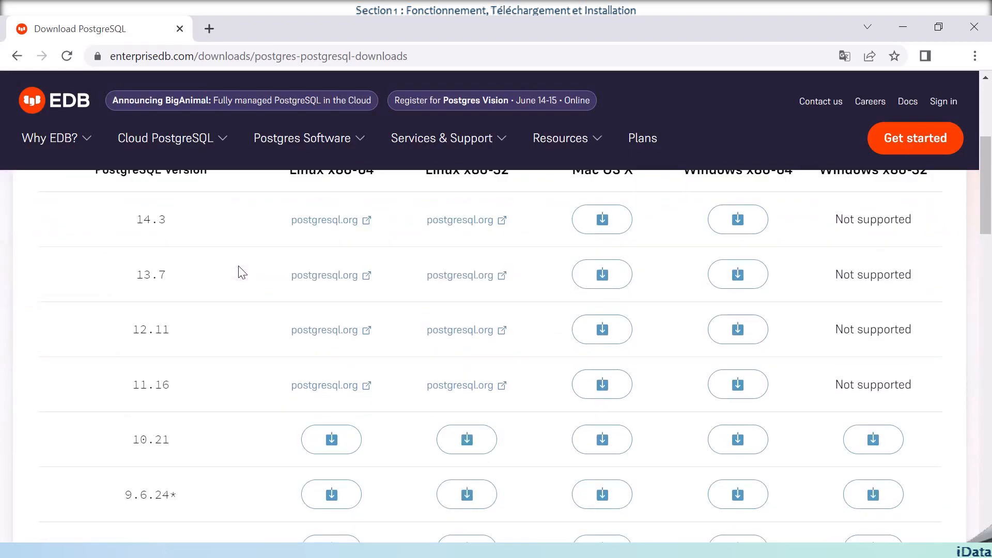
pyautogui.scroll(2, 243, 273)
pyautogui.scroll(-2, 242, 272)
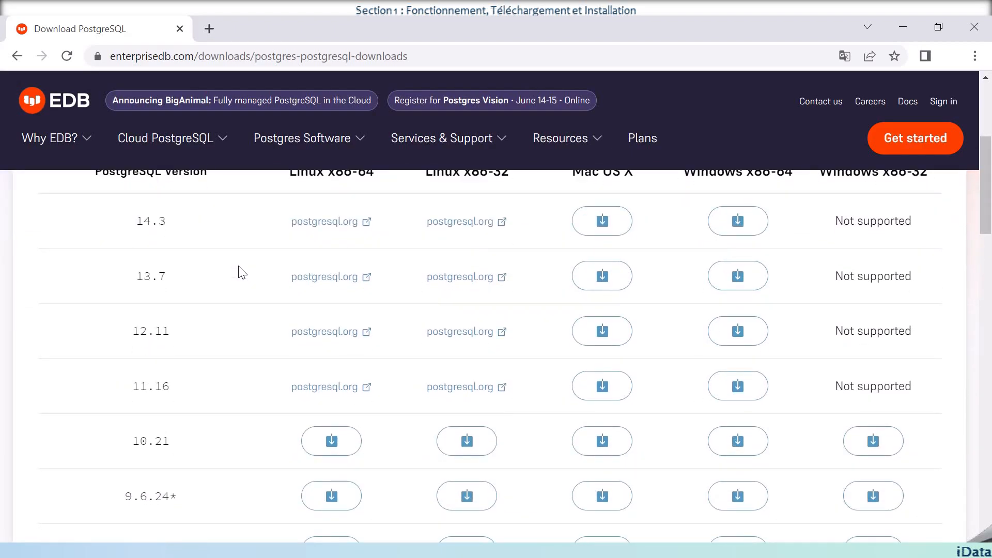
pyautogui.scroll(1, 239, 272)
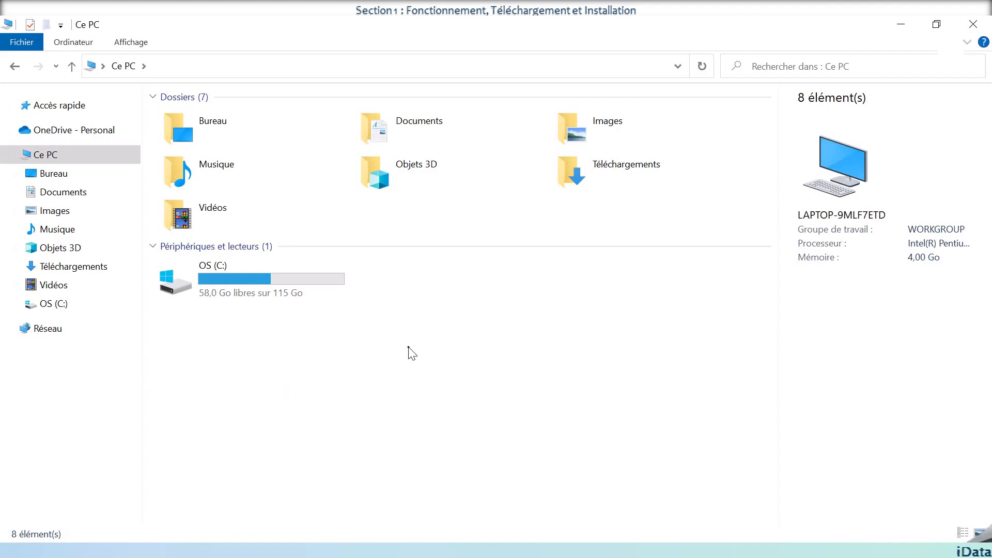
# View this PC's system properties in File Explorer to check whether Windows is 32-bit or 64-bit.
pyautogui.rightClick(408, 348)
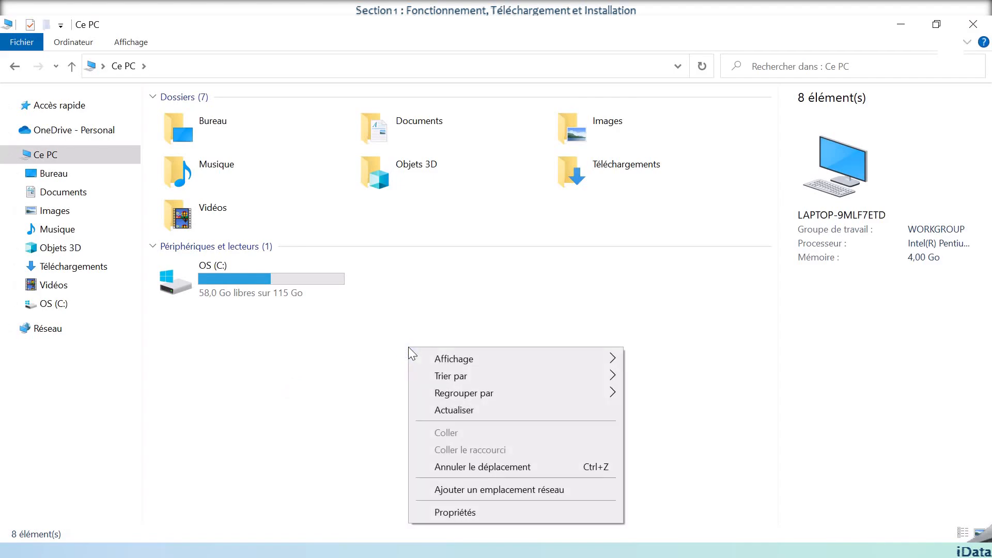
pyautogui.click(477, 512)
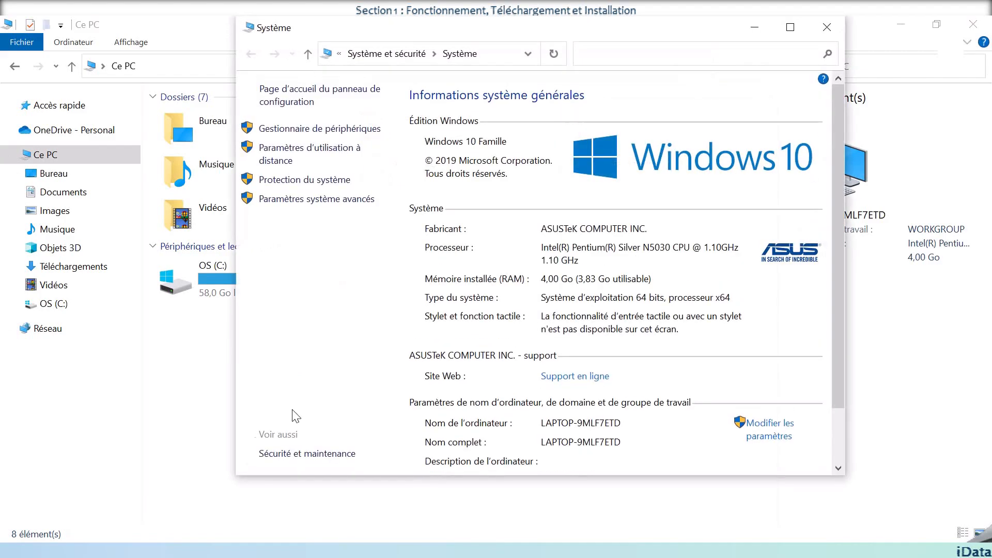
pyautogui.moveTo(236, 474); pyautogui.dragTo(96, 500)
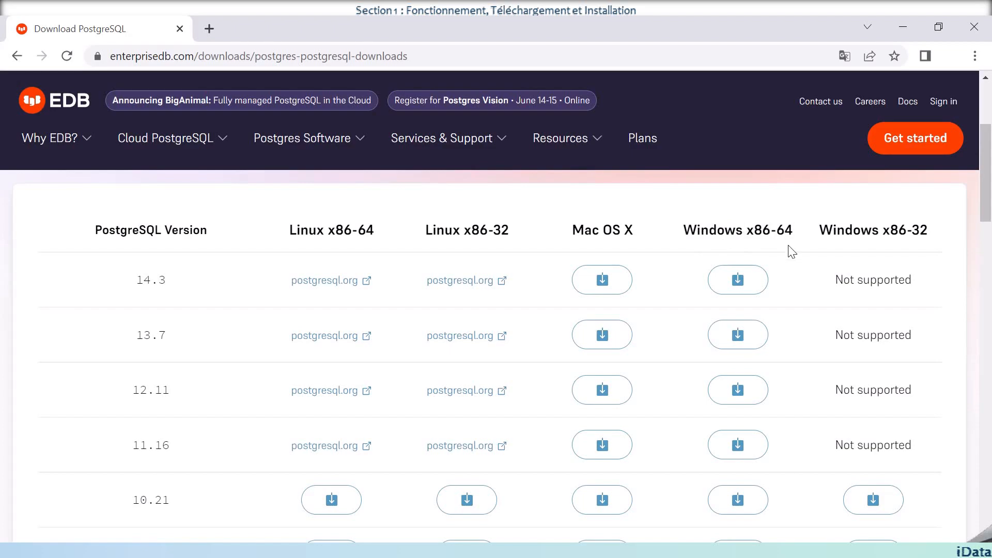
# Download the PostgreSQL 14.3 installer for Windows x86-64 from the EDB page in Chrome and show the file in its folder.
pyautogui.click(744, 289)
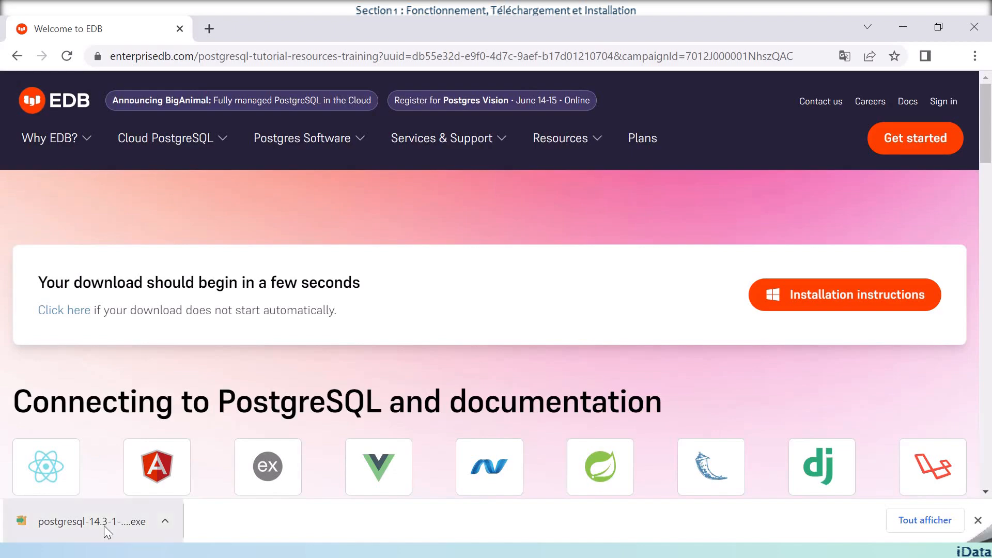
pyautogui.rightClick(104, 525)
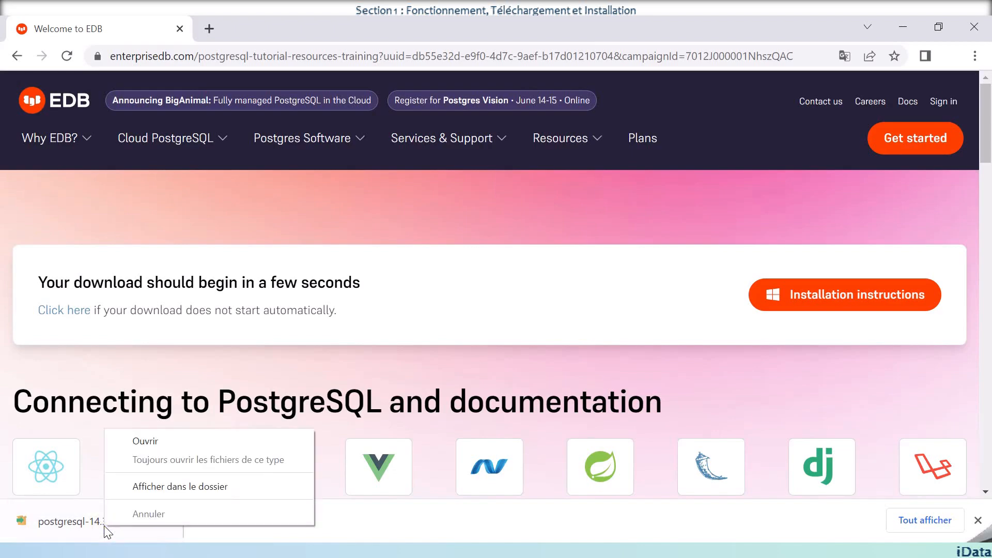
pyautogui.click(217, 489)
pyautogui.press('super+Up')
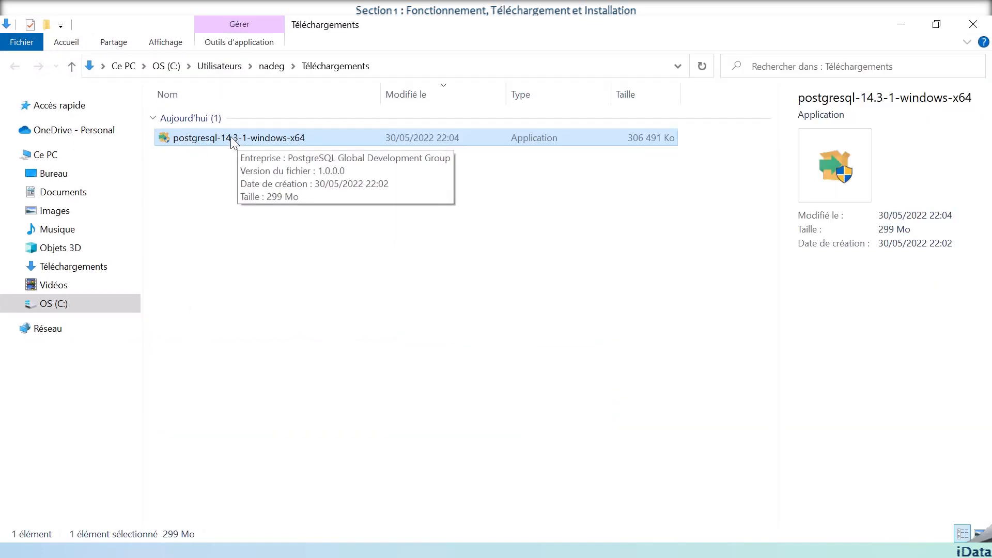
# Run the postgresql-14.3-1-windows-x64 installer as administrator and continue past its welcome page.
pyautogui.rightClick(231, 137)
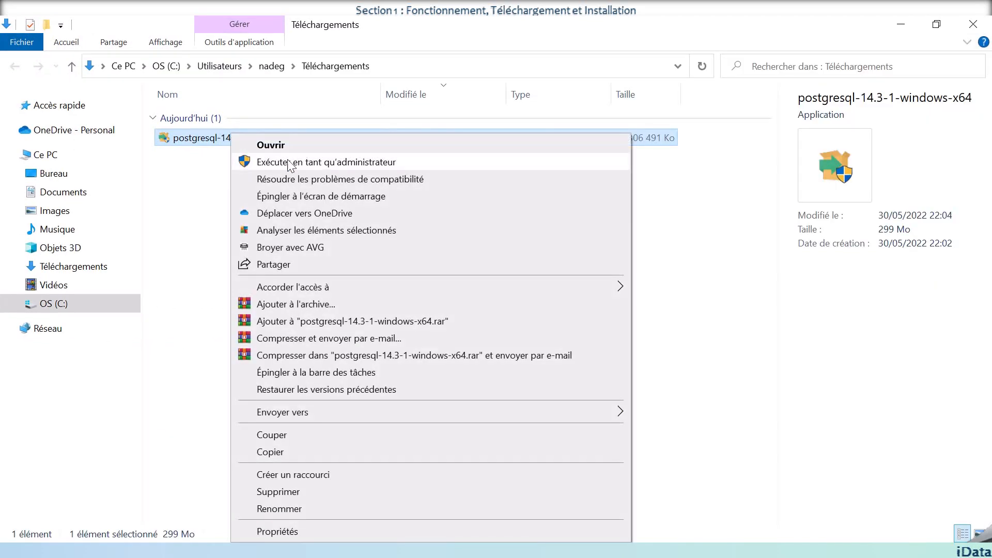
pyautogui.click(290, 162)
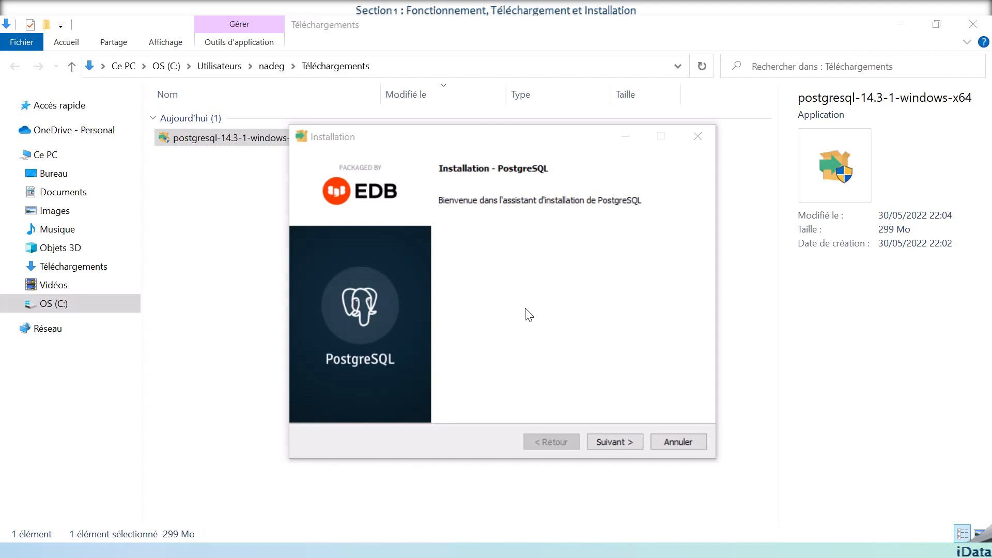
pyautogui.click(615, 442)
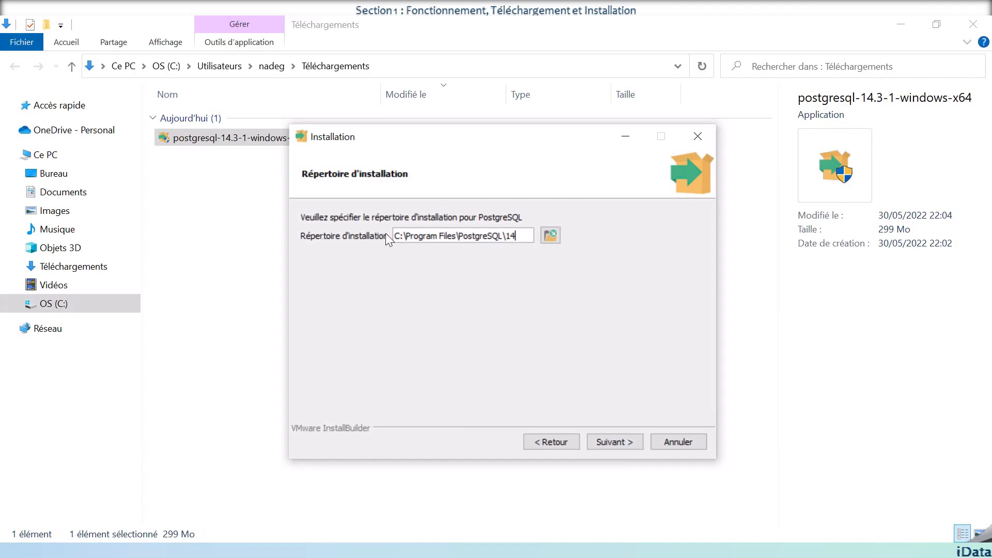
pyautogui.click(550, 236)
pyautogui.click(551, 236)
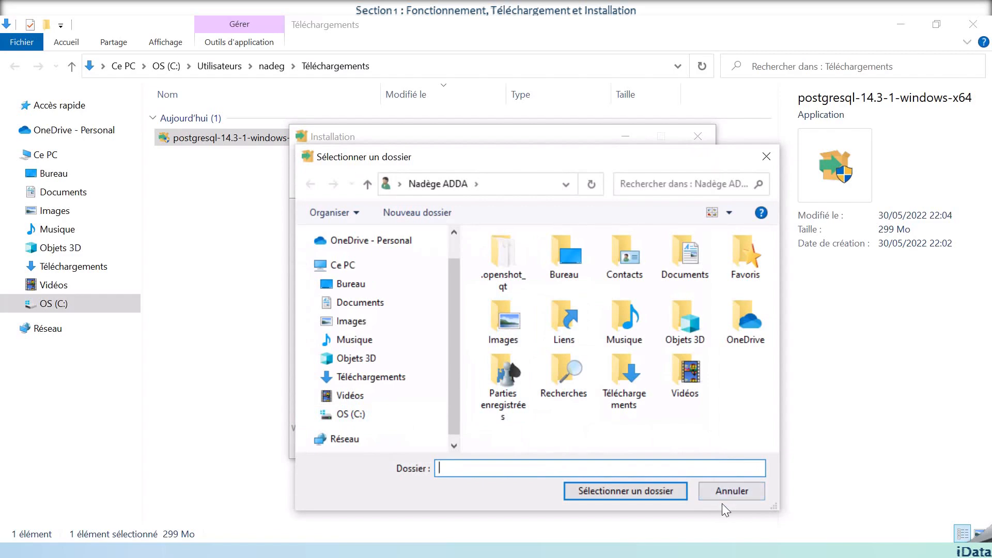
pyautogui.click(720, 489)
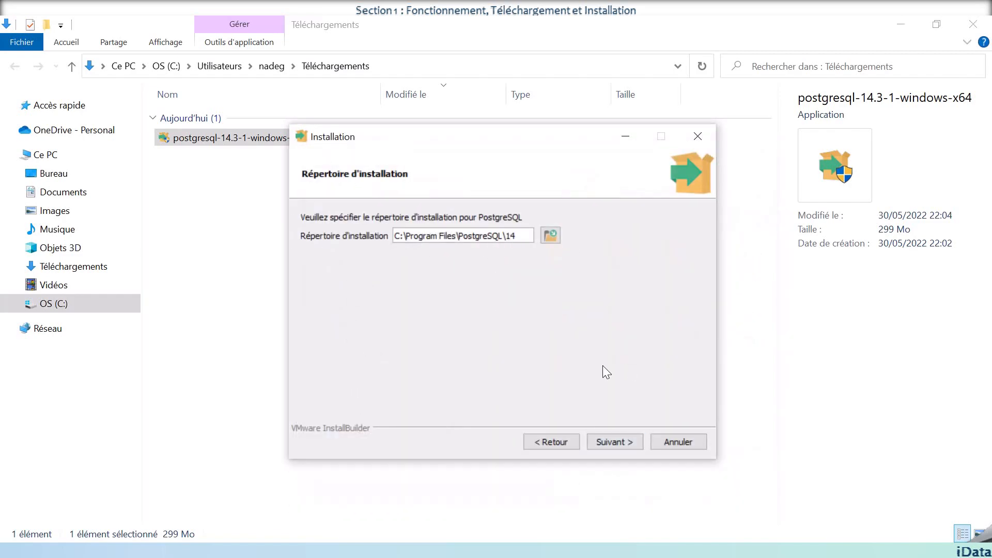
# Accept the installation directory C:\Program Files\PostgreSQL\14, all four components and the default data directory.
pyautogui.click(612, 443)
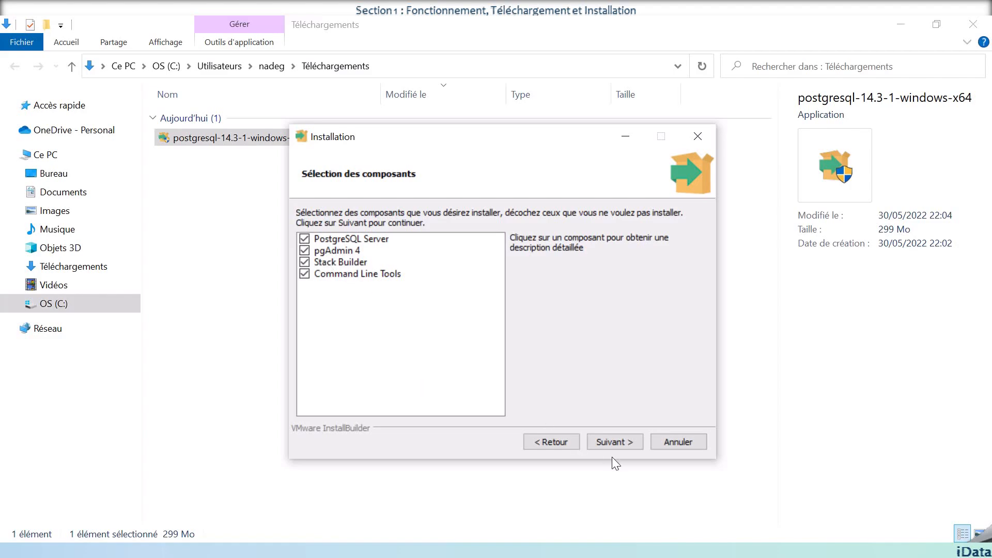
pyautogui.click(614, 443)
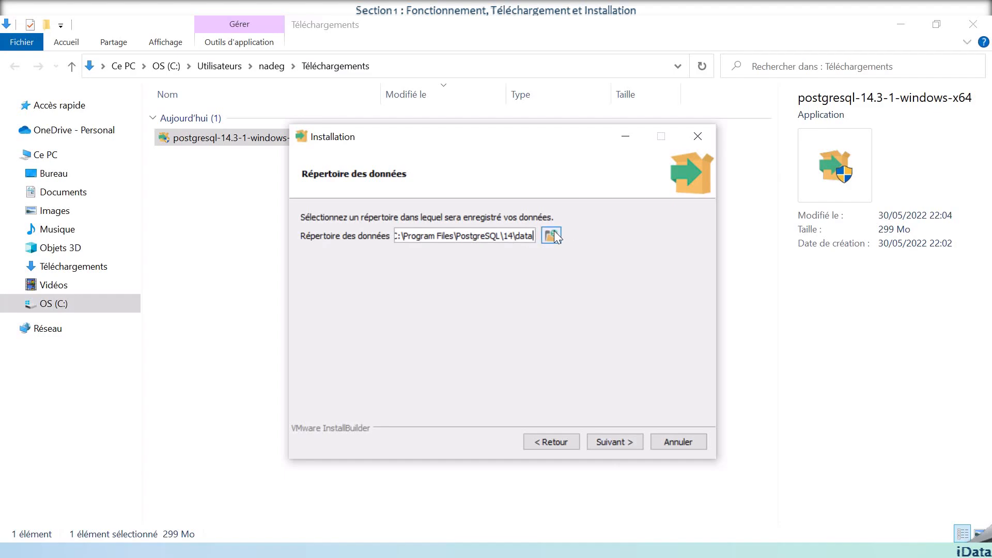
pyautogui.click(620, 443)
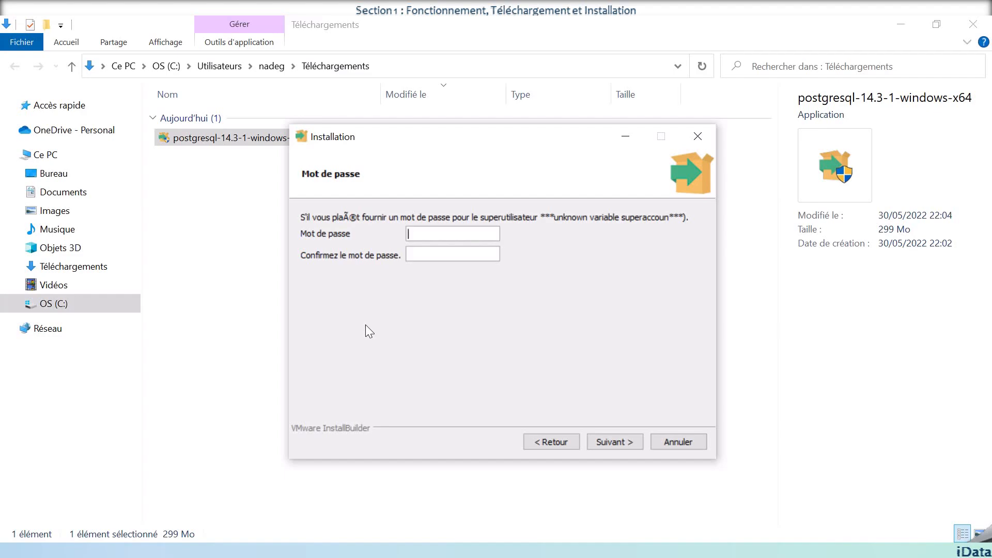
# Enter and confirm the database superuser password, and continue to the port settings.
pyautogui.write('•••••••••••••')
pyautogui.write('•••••••••••')
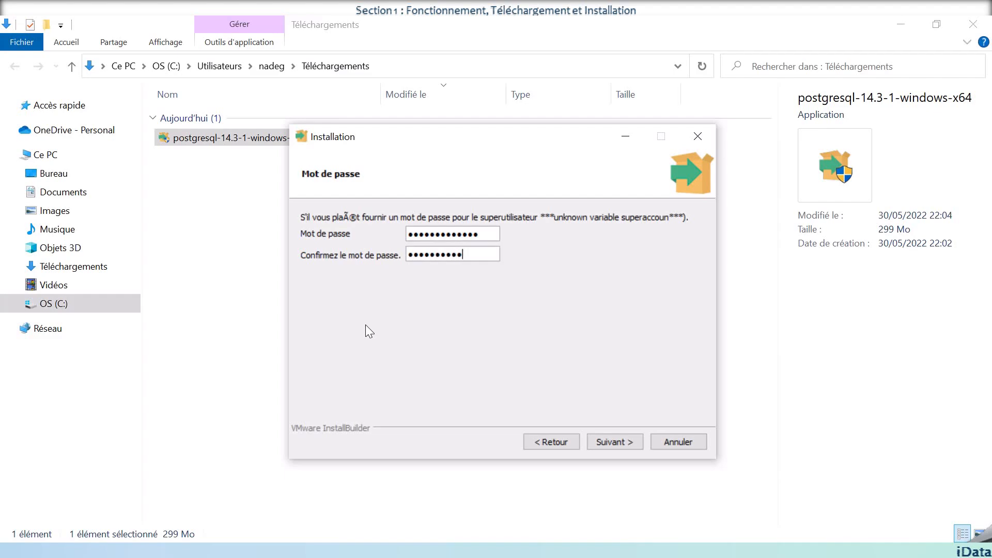
pyautogui.write('••')
pyautogui.click(606, 442)
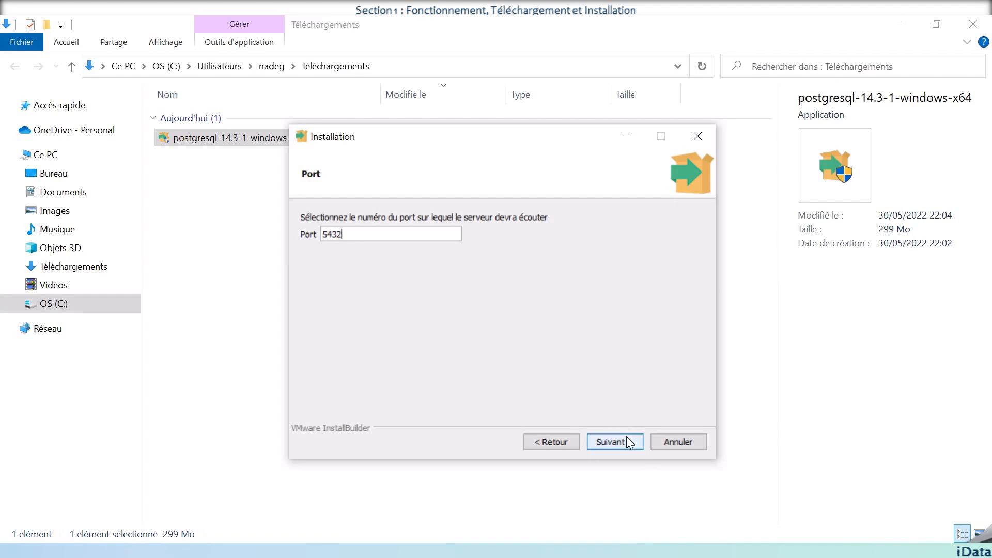
# Accept port 5432 and the default locale, check the data directory in the summary, and start the installation.
pyautogui.click(626, 443)
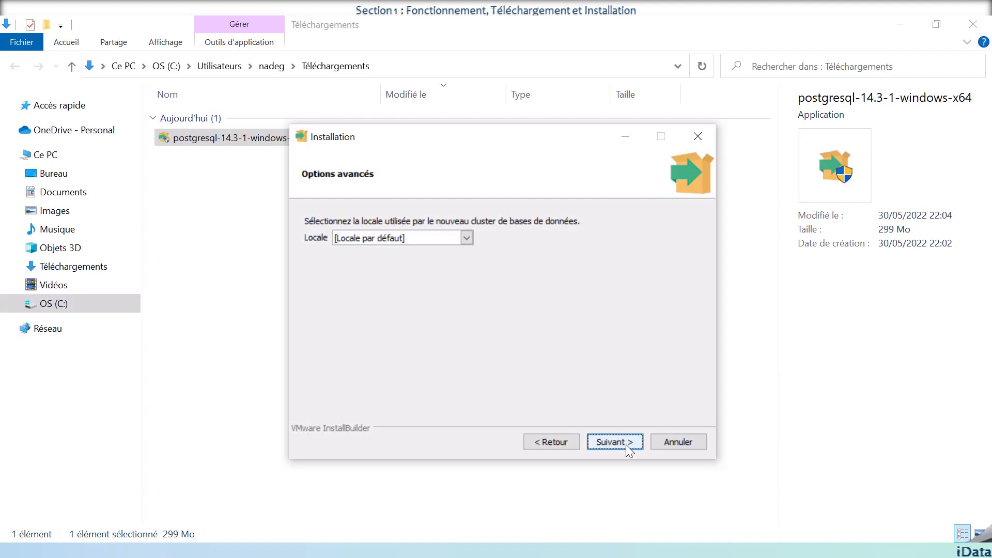
pyautogui.click(625, 444)
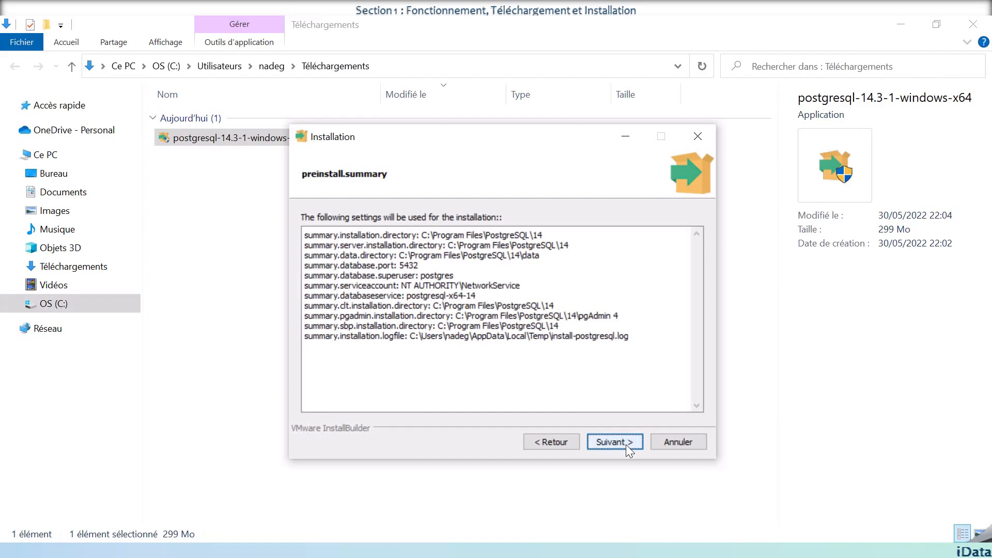
pyautogui.moveTo(399, 255); pyautogui.dragTo(539, 255)
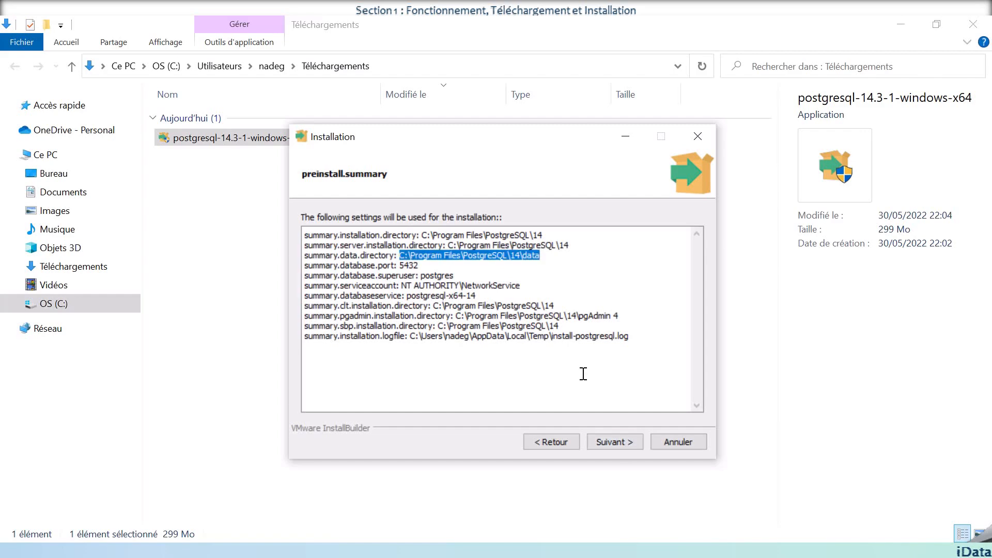
pyautogui.click(614, 443)
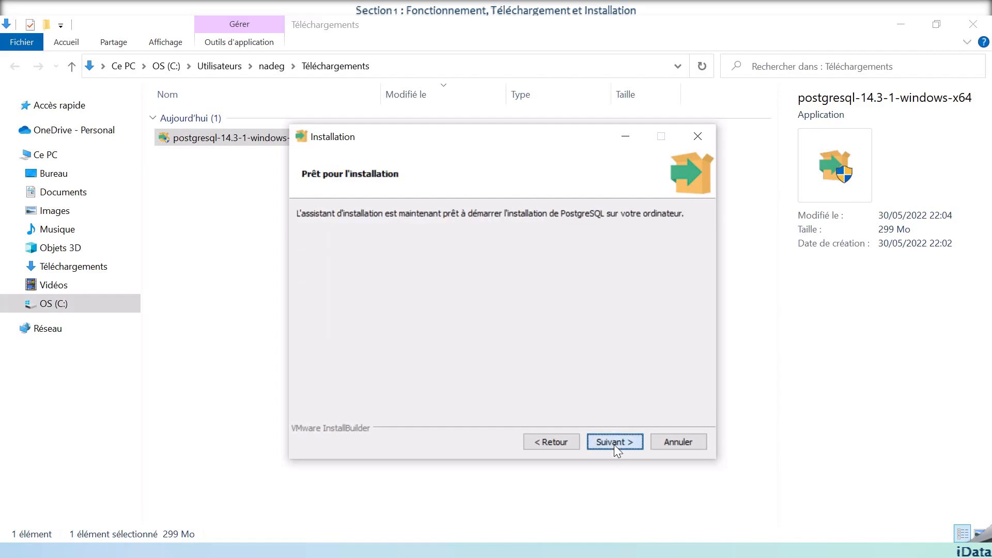
pyautogui.click(613, 444)
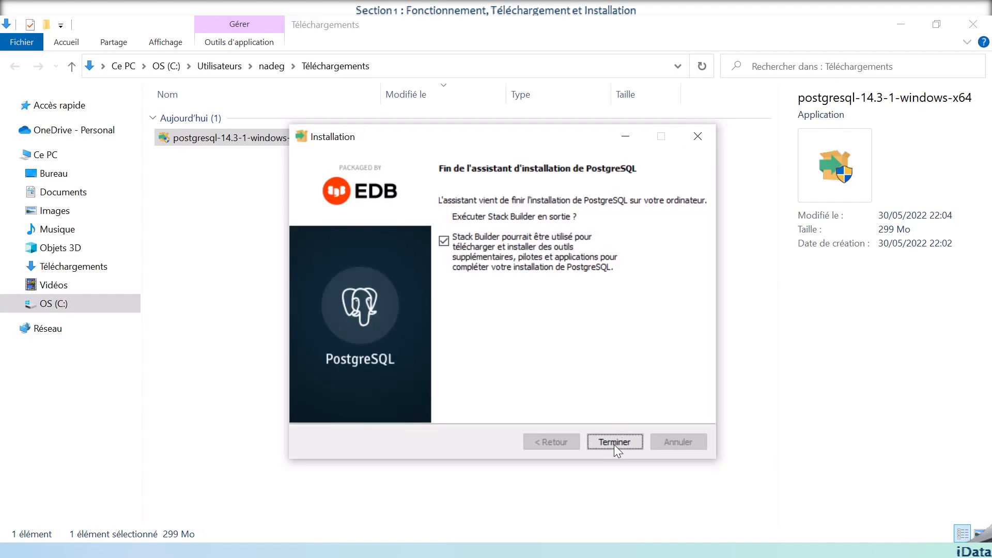
# Finish the installation wizard without launching Stack Builder and clear the file selection in the Downloads folder.
pyautogui.click(448, 244)
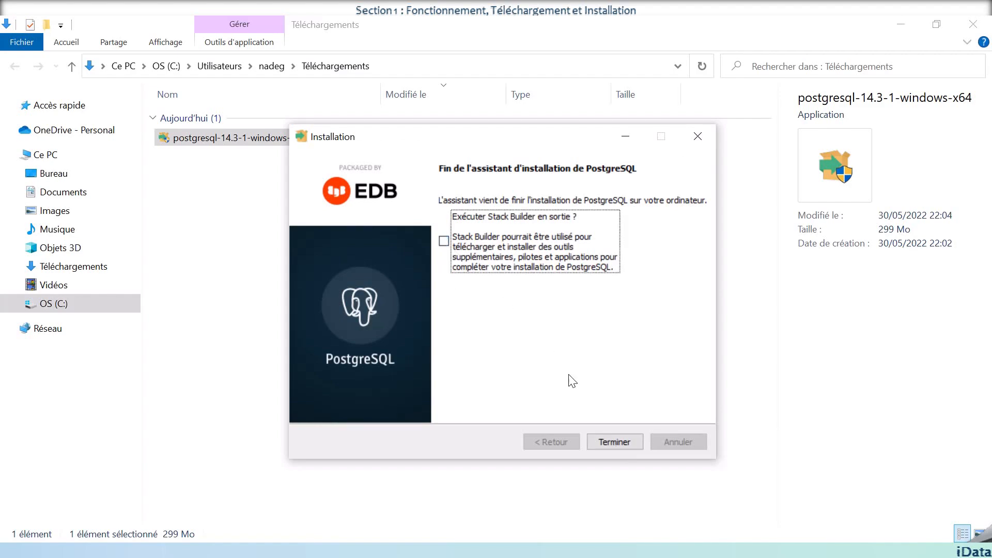
pyautogui.click(618, 442)
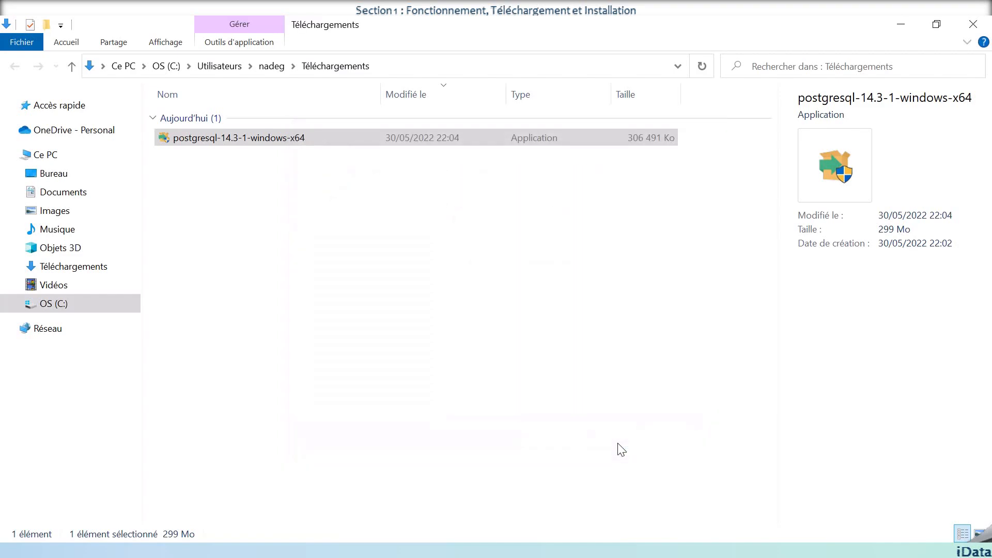
pyautogui.click(364, 326)
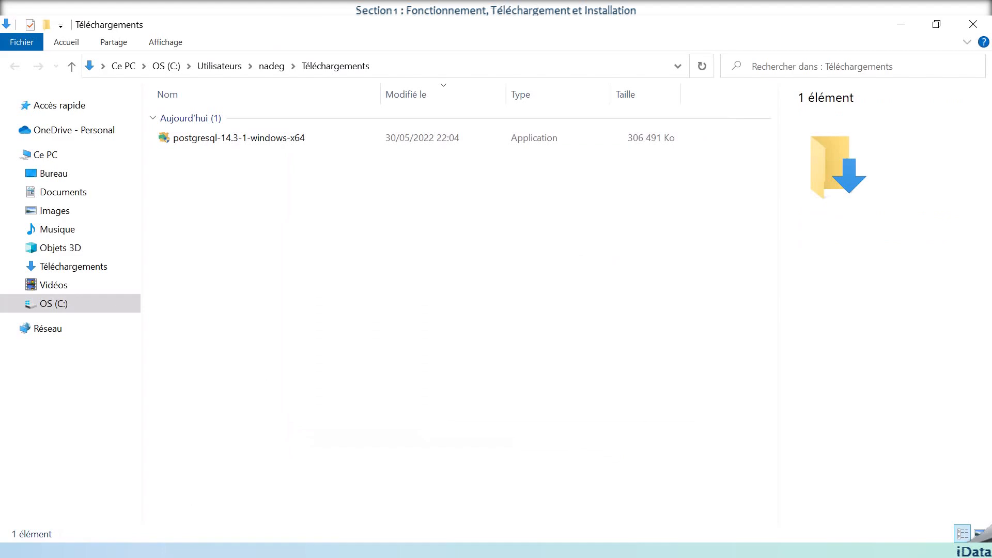
# Search Windows for the installed pgAdmin 4 application and launch it.
pyautogui.press('super+s')
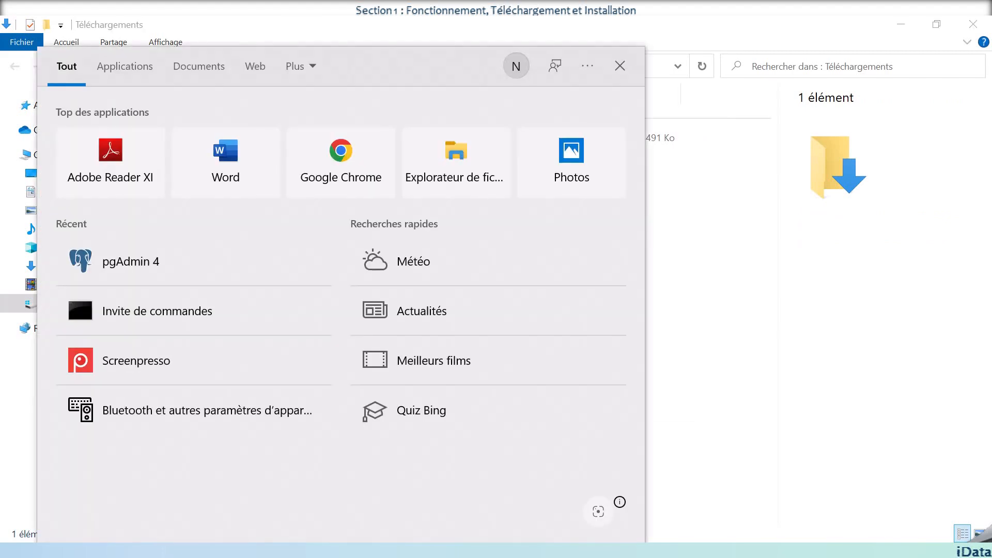
pyautogui.write('PA')
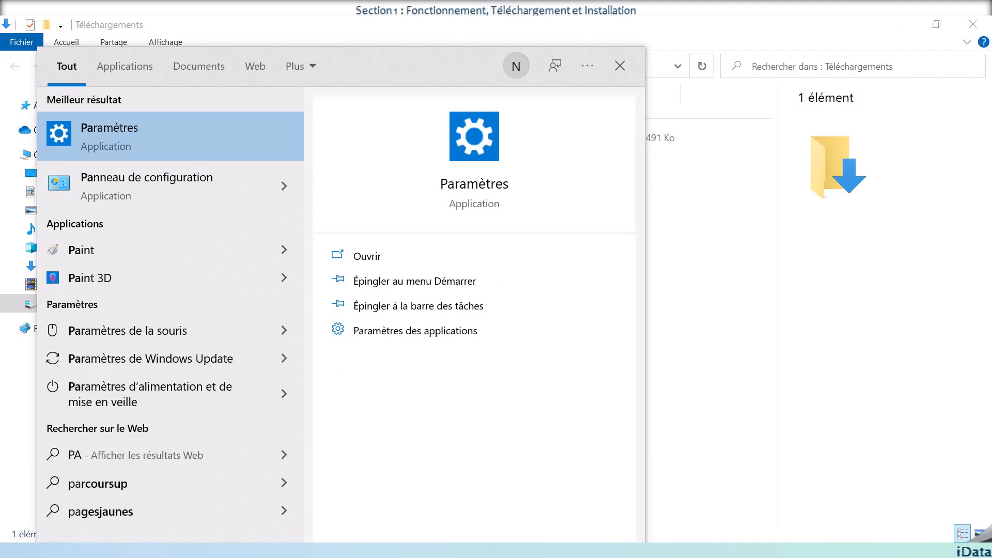
pyautogui.press('BackSpace')
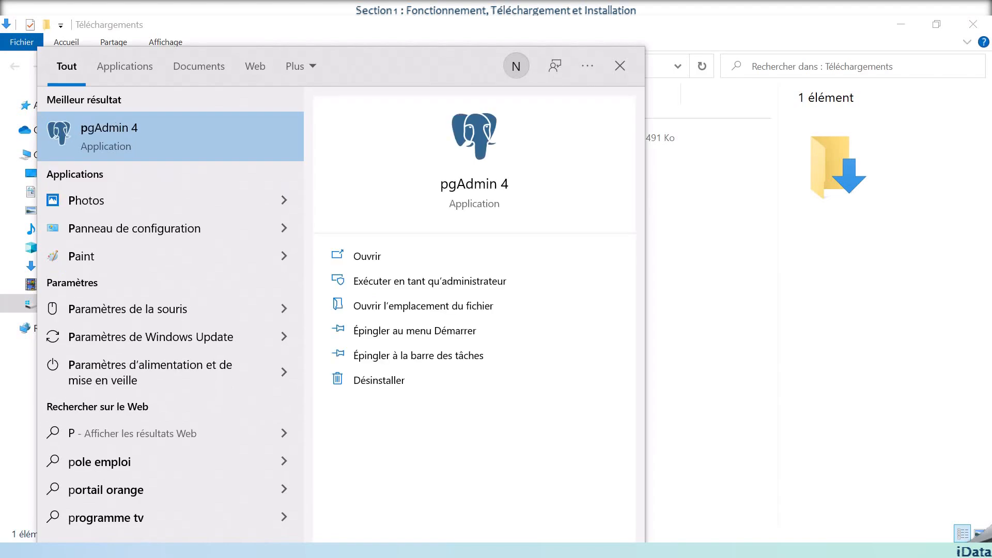
pyautogui.click(142, 131)
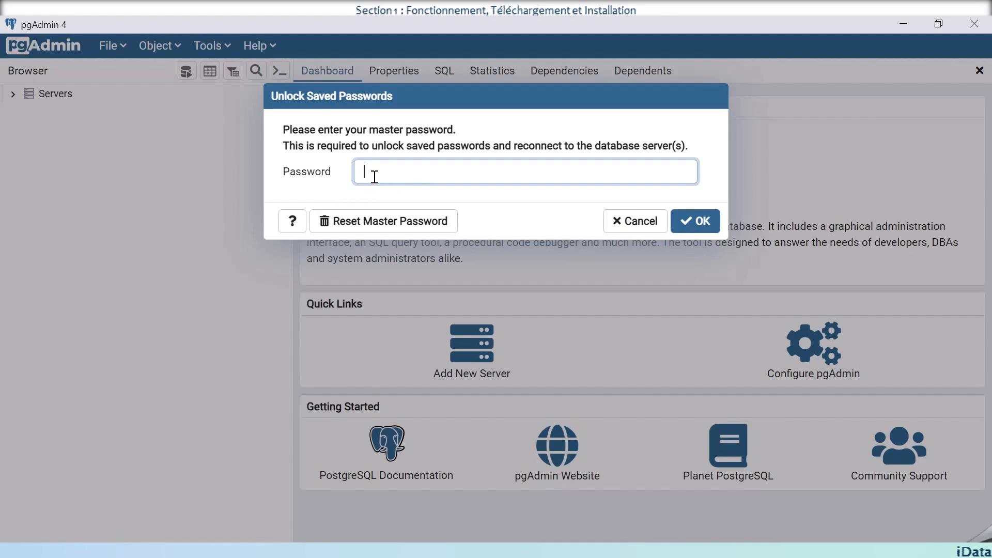
# Unlock the saved passwords with the master password and connect to the PostgreSQL 14 server with the postgres user's password.
pyautogui.write('•••••••••••••')
pyautogui.click(693, 220)
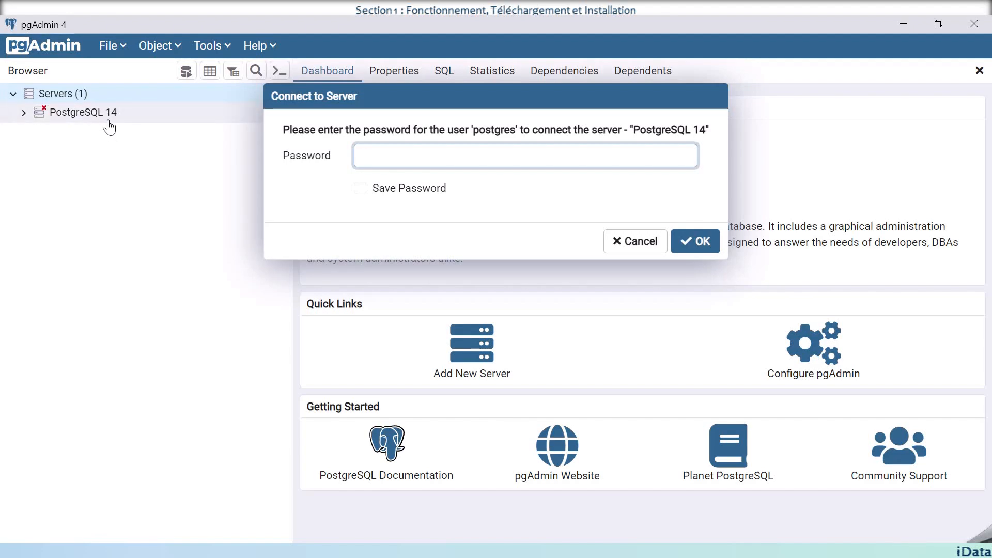
pyautogui.click(383, 155)
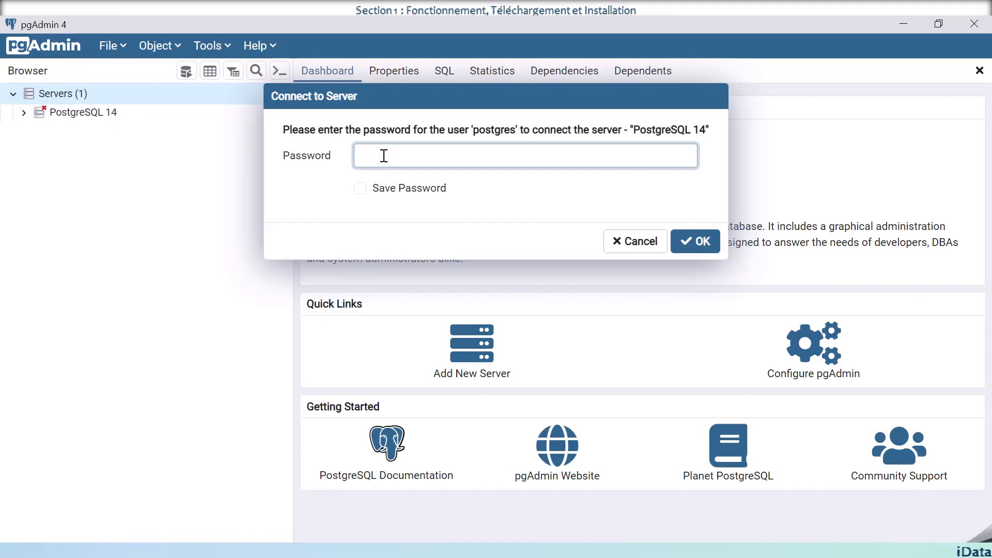
pyautogui.write('••••••••••••')
pyautogui.press('Return')
# Examine the server's Databases, Login/Group Roles and Tablespaces nodes, and expand Databases and the postgres database to view its objects.
pyautogui.click(97, 130)
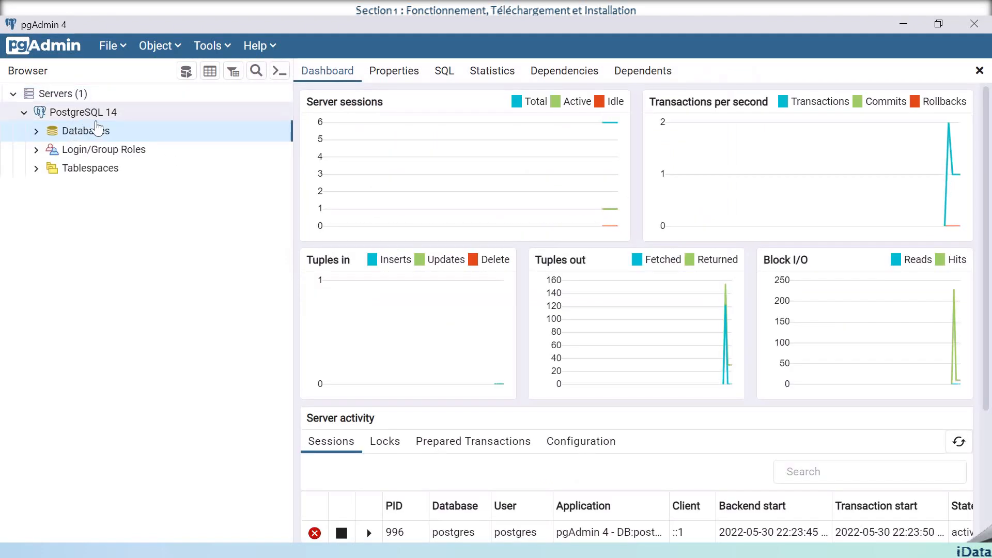
pyautogui.click(90, 152)
pyautogui.click(97, 175)
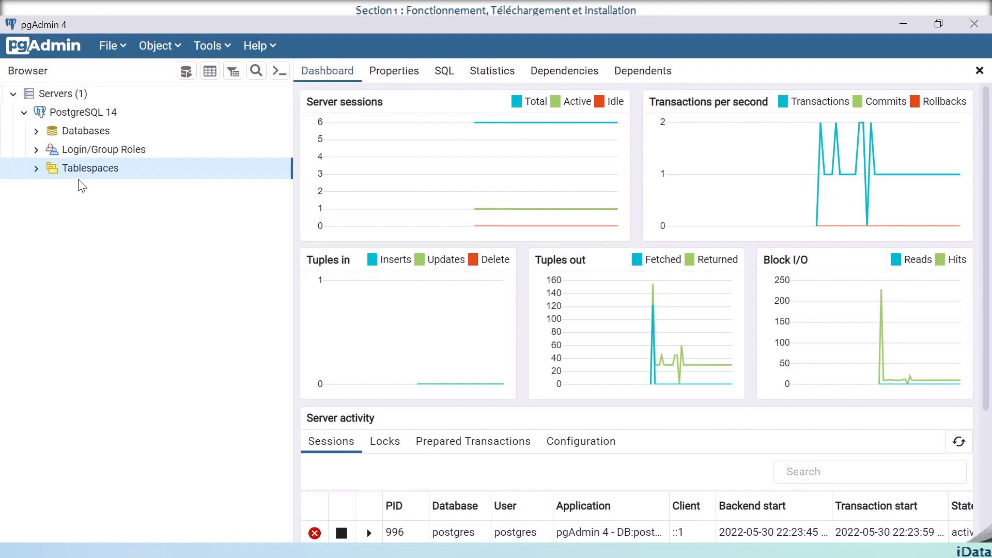
pyautogui.click(36, 131)
pyautogui.click(49, 150)
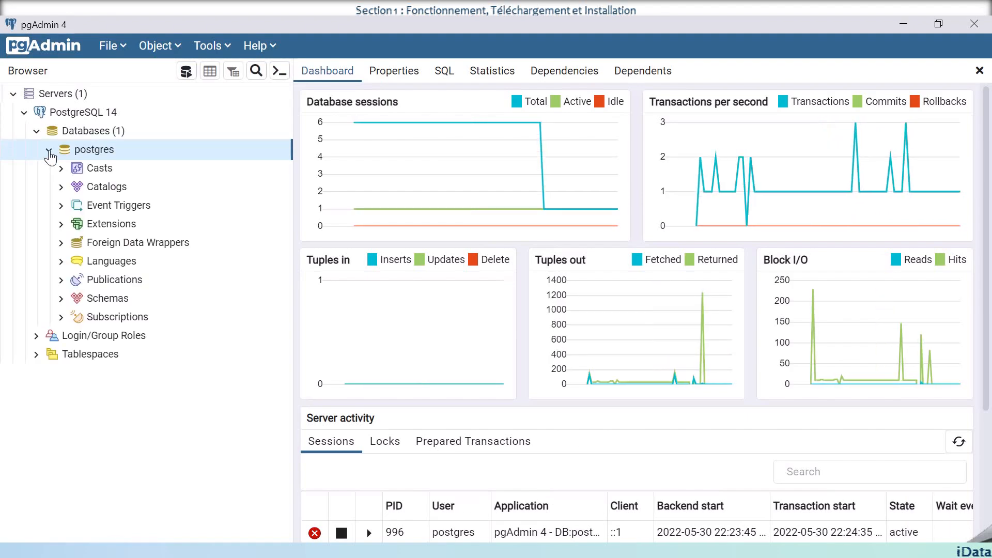